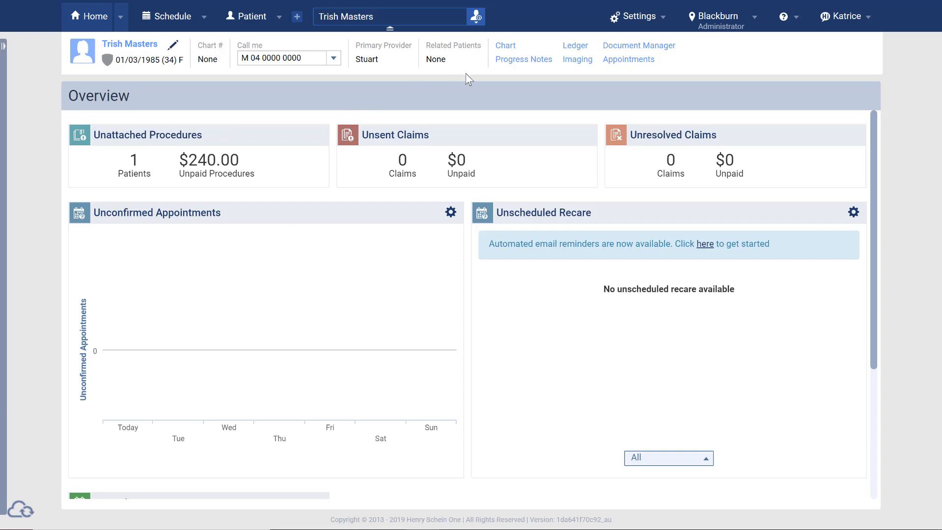
Add MBP as the patient's third-party plan, enter the HICAPS patient ID and save the plan
left_click(576, 47)
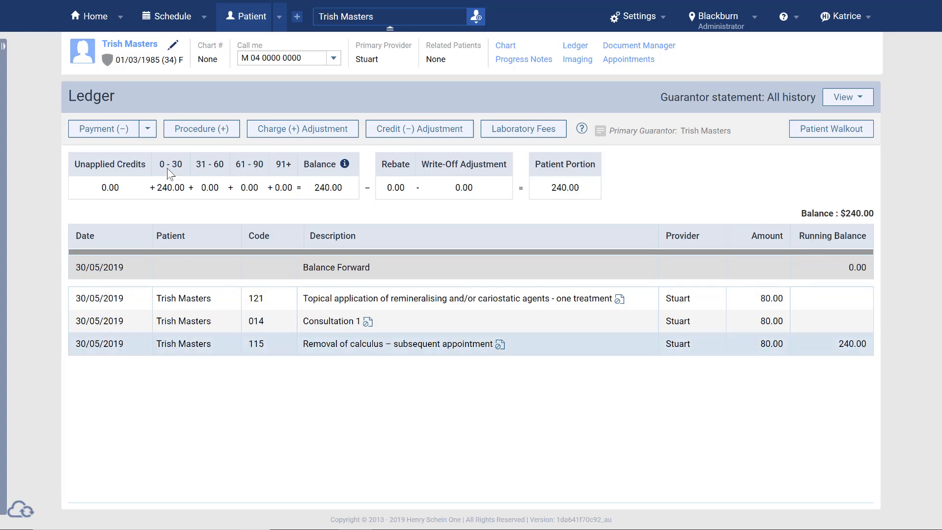
left_click(109, 60)
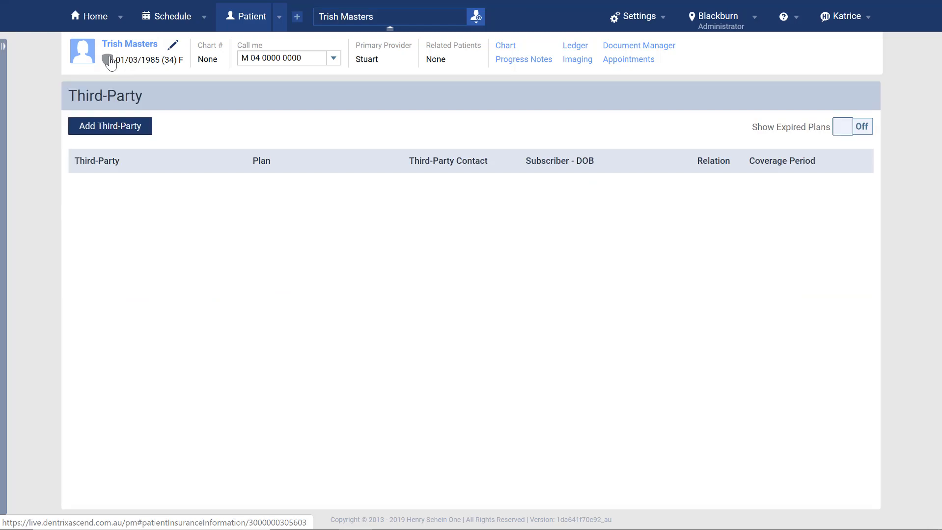
left_click(98, 128)
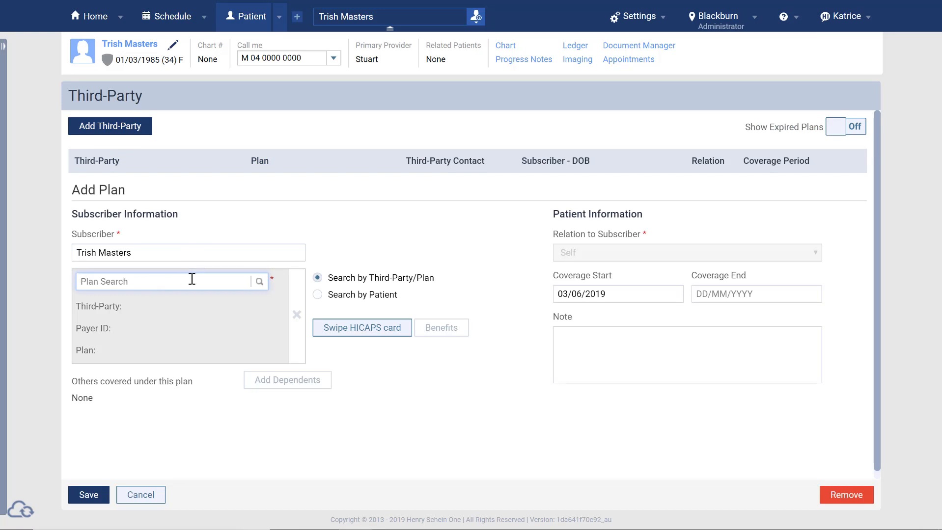
type("mbp")
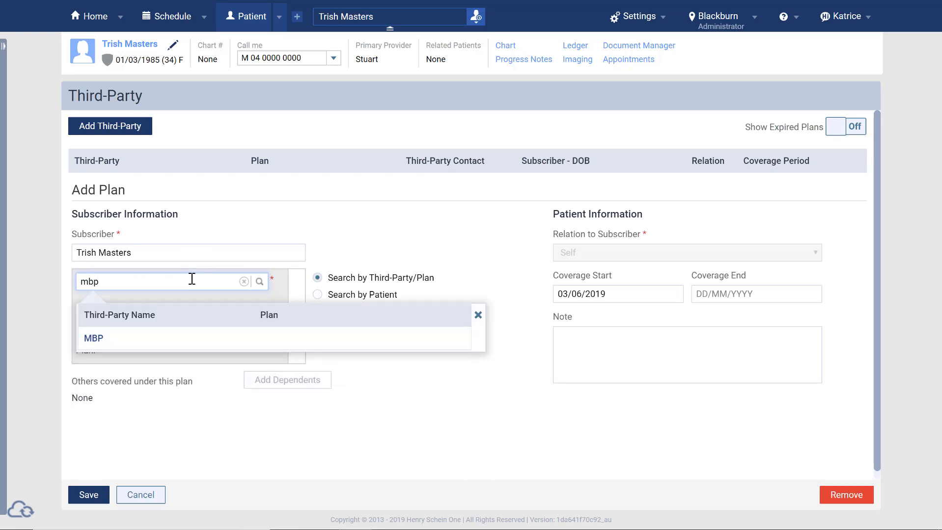
left_click(200, 338)
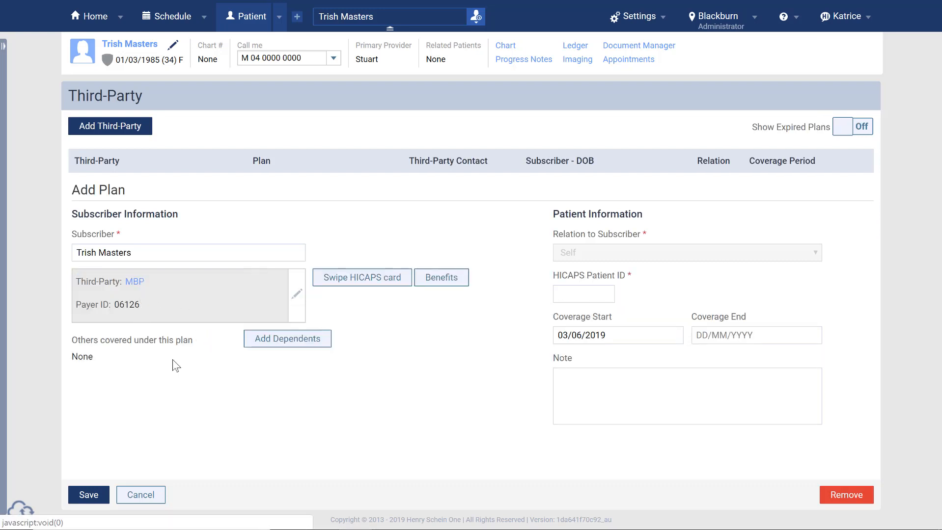
left_click(592, 293)
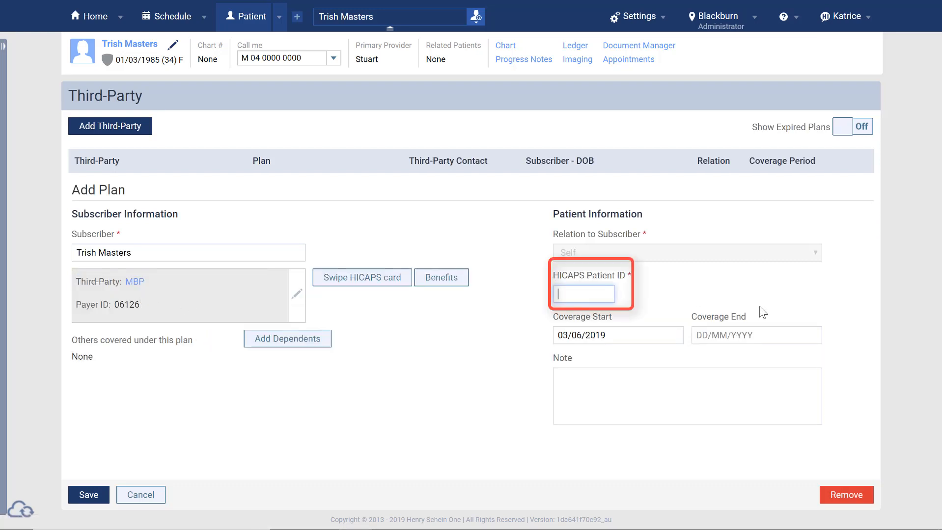
type("01")
left_click(480, 413)
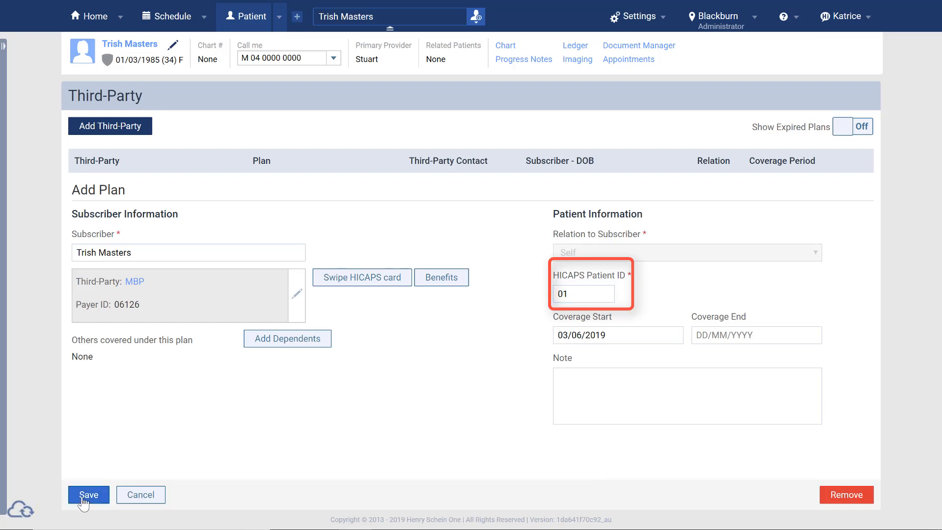
left_click(89, 496)
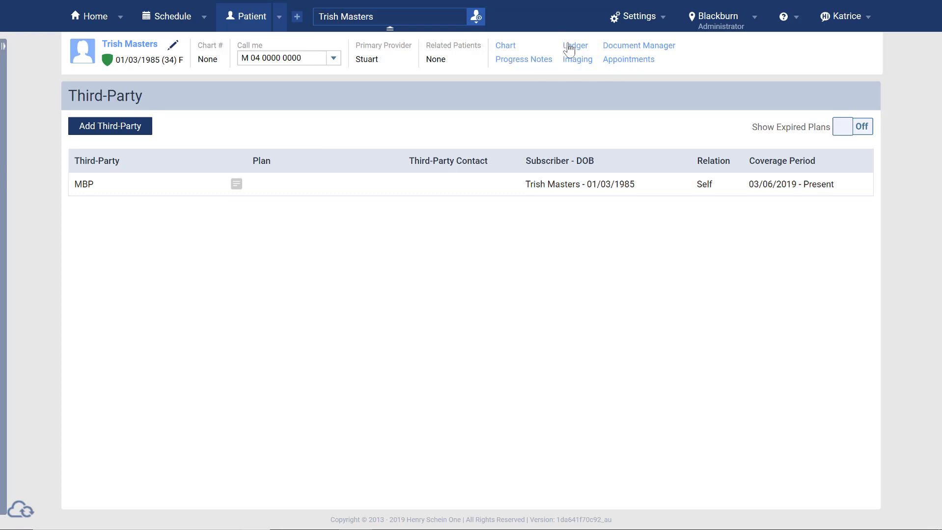
Save ledger procedure 121 with Bill to Third-Party on, and check the same setting on procedures 014 and 115
left_click(568, 50)
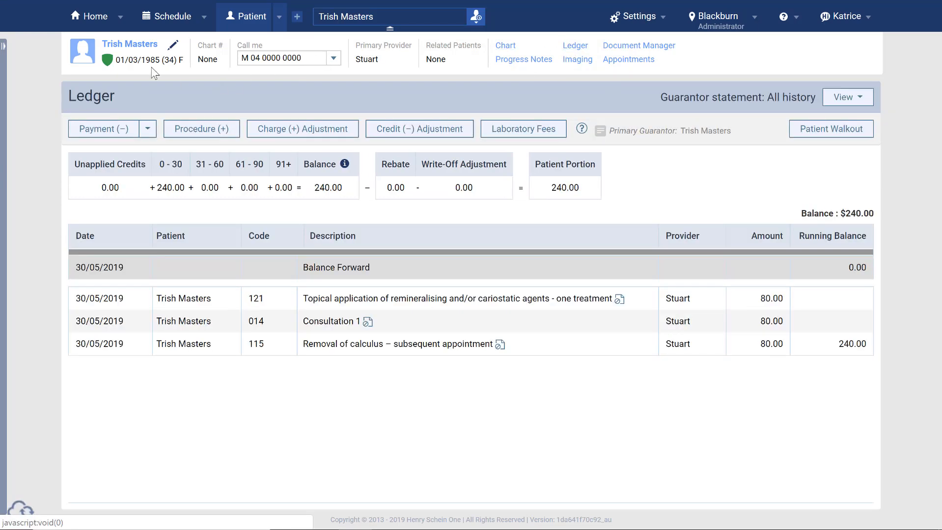
left_click(328, 304)
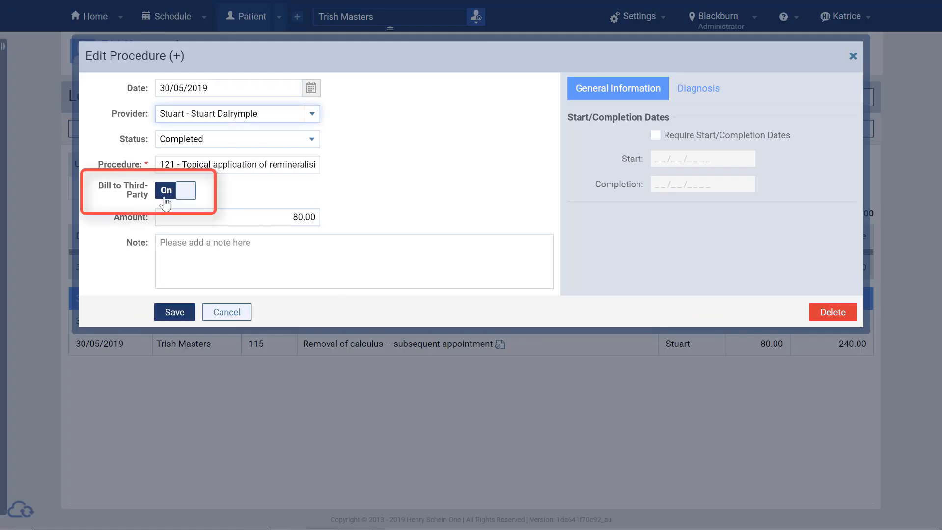
left_click(186, 310)
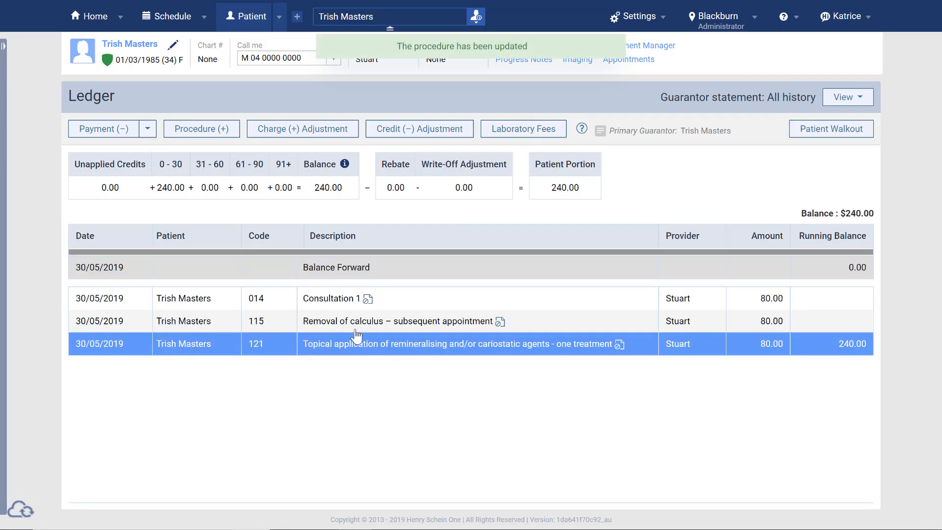
left_click(351, 302)
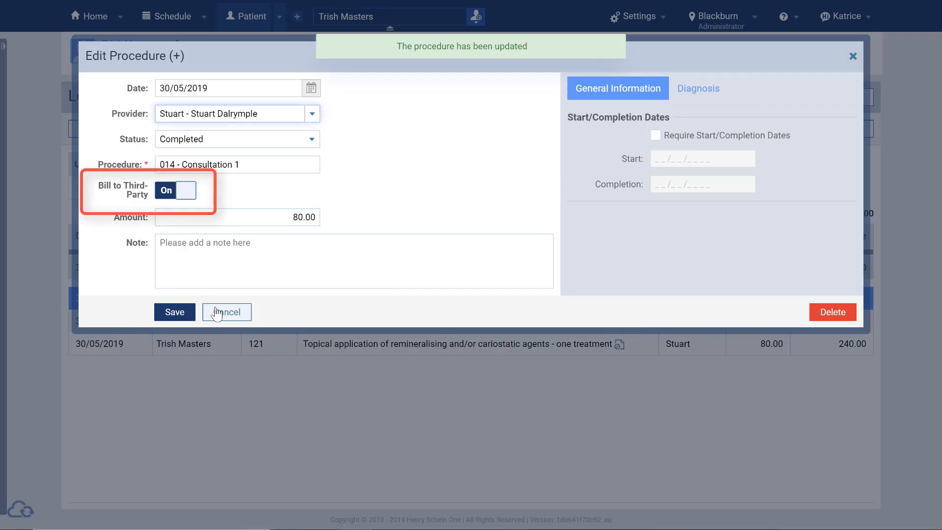
left_click(216, 311)
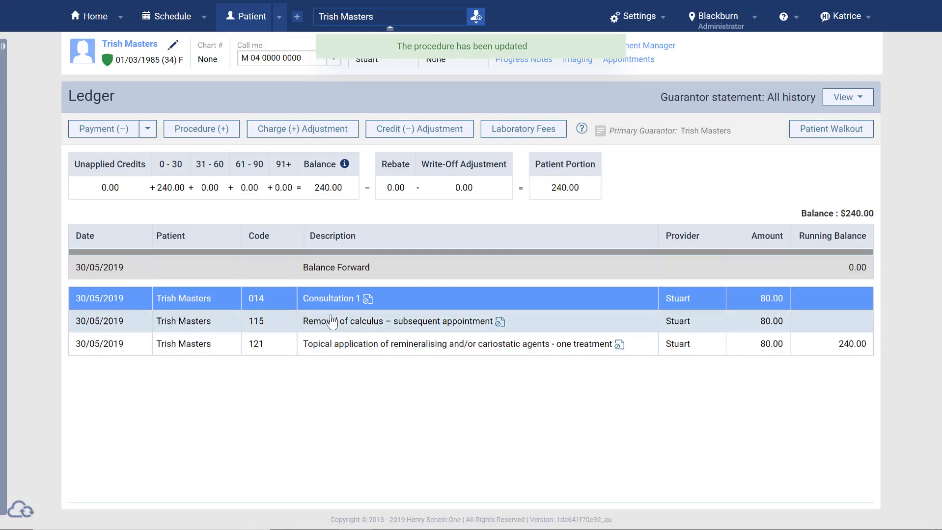
left_click(332, 321)
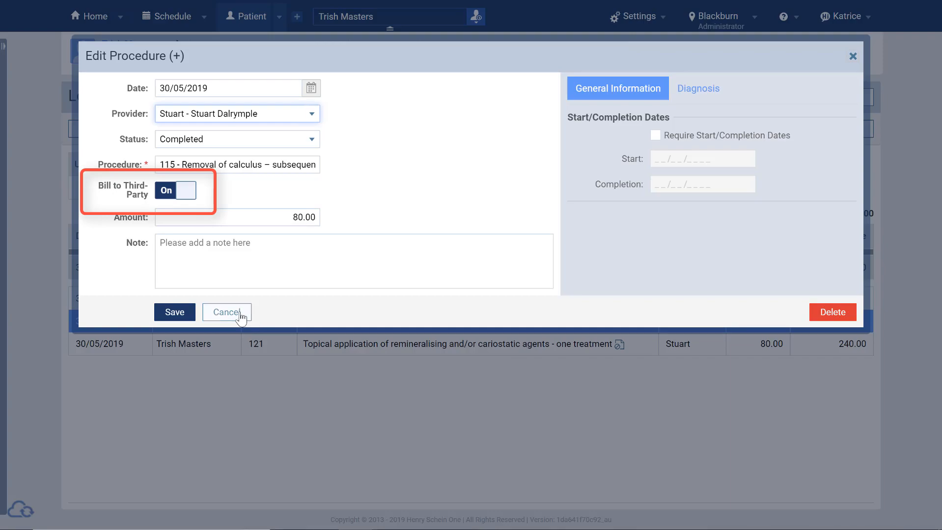
left_click(227, 313)
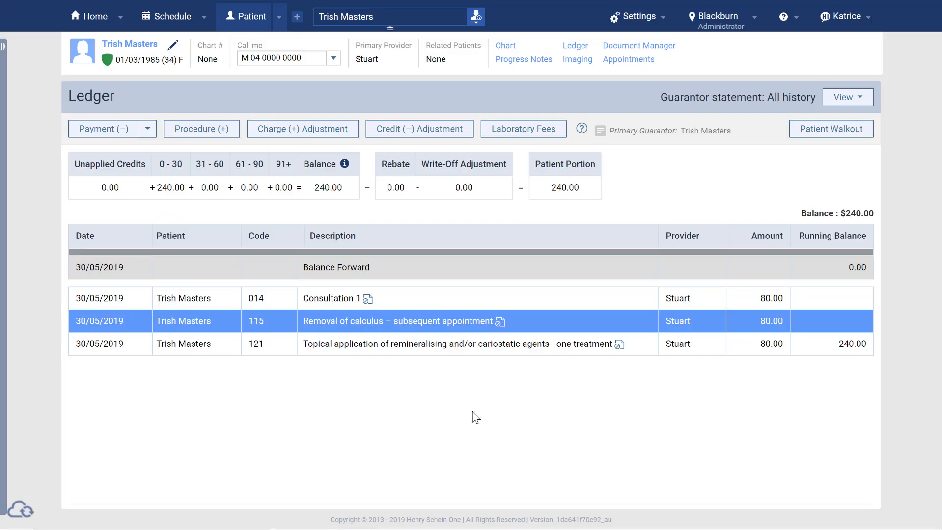
Create an invoice for procedures 014, 115 and 121 through Patient Walkout
left_click(831, 129)
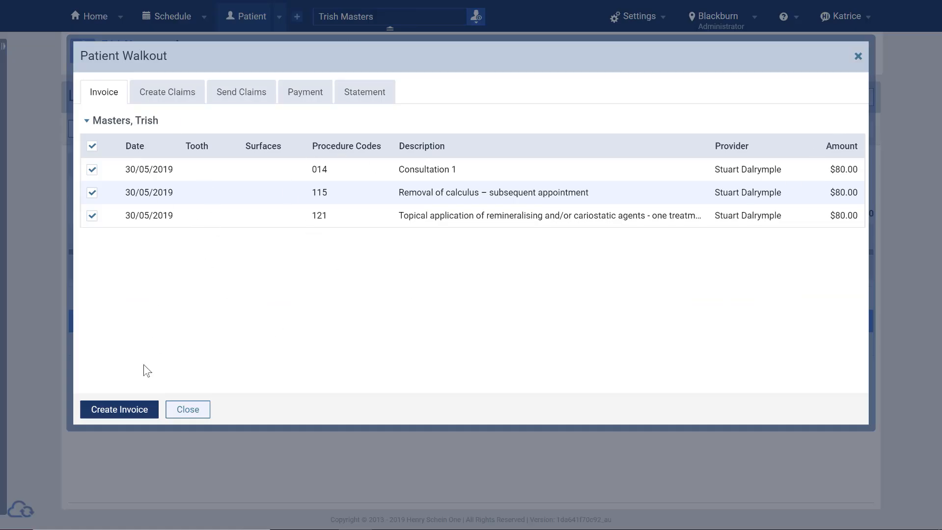
left_click(125, 412)
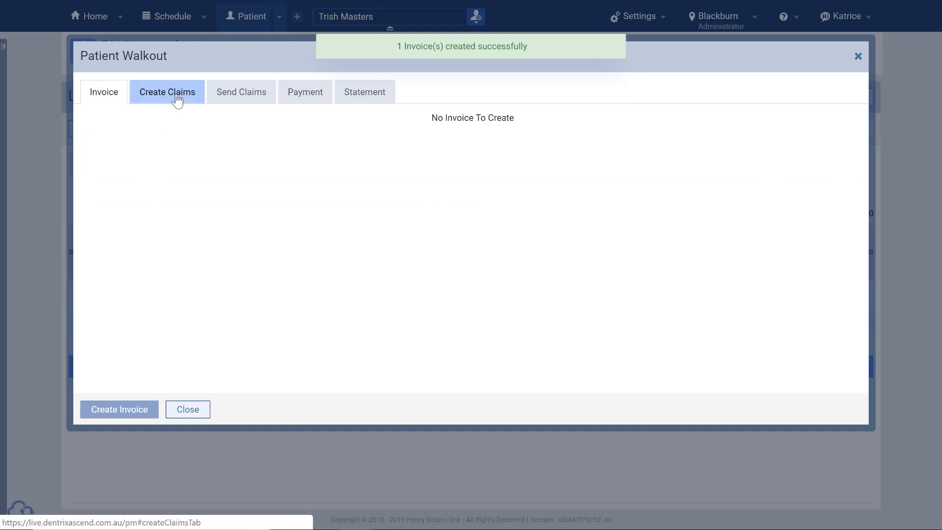
Check the walkout's claim creation, claim sending and payment sections for claims, and close the walkout
left_click(177, 99)
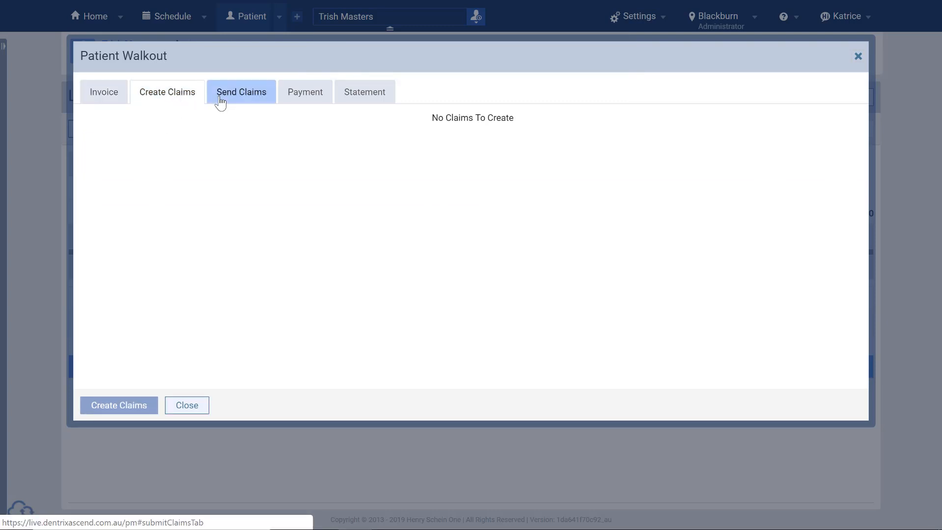
left_click(218, 102)
left_click(178, 99)
left_click(110, 99)
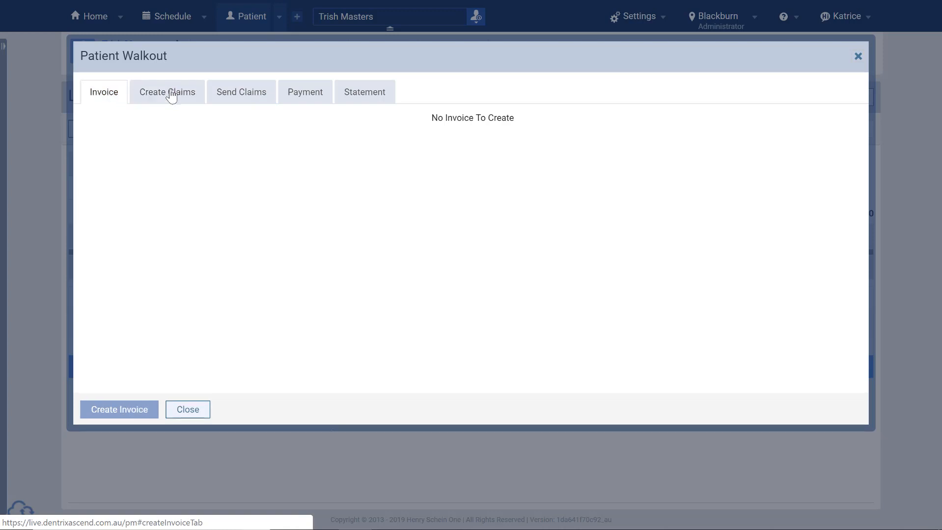
left_click(169, 95)
left_click(238, 88)
left_click(306, 93)
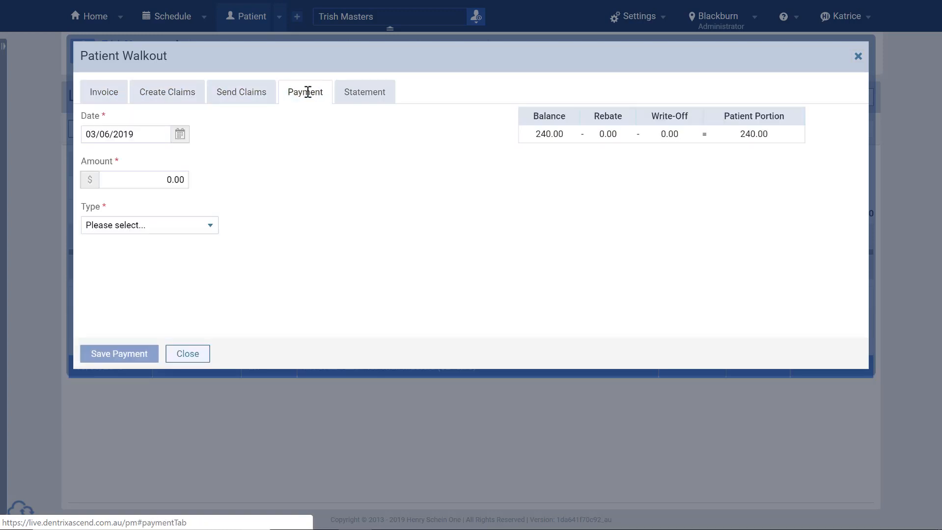
left_click(180, 100)
left_click(194, 406)
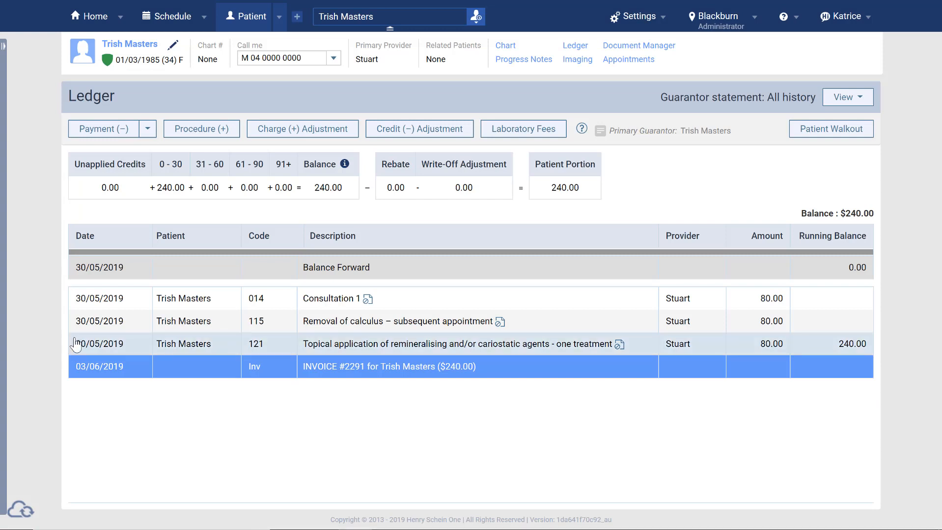
Set the coverage start of the patient's MBP third-party plan to 30/05/2019 and save the plan
left_click(284, 27)
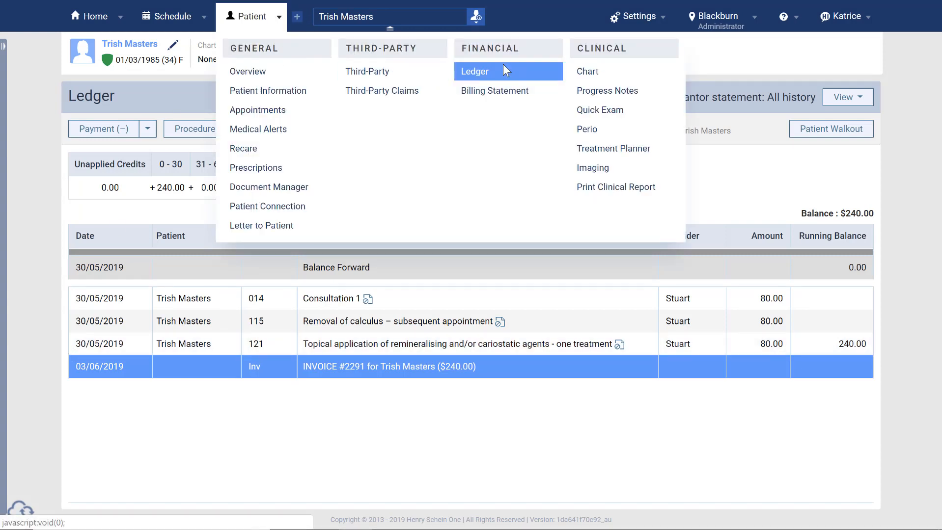
left_click(426, 79)
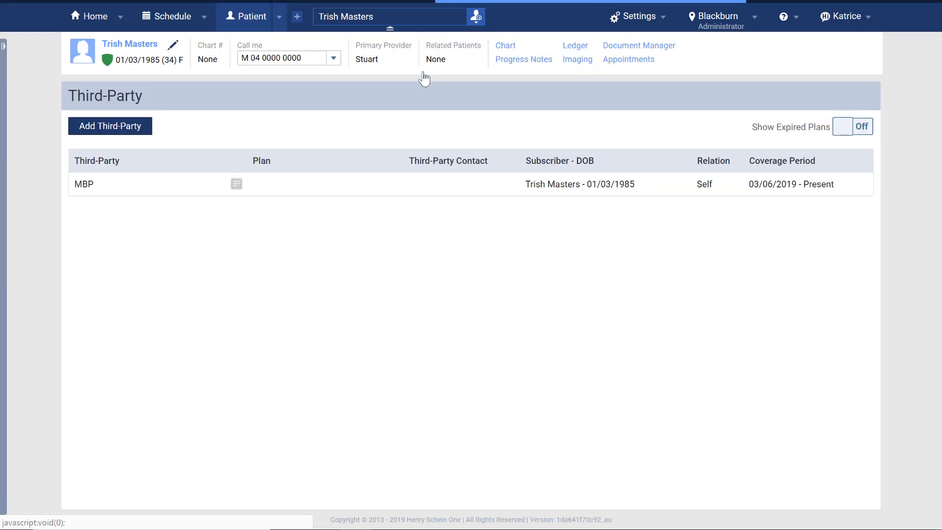
left_click(188, 185)
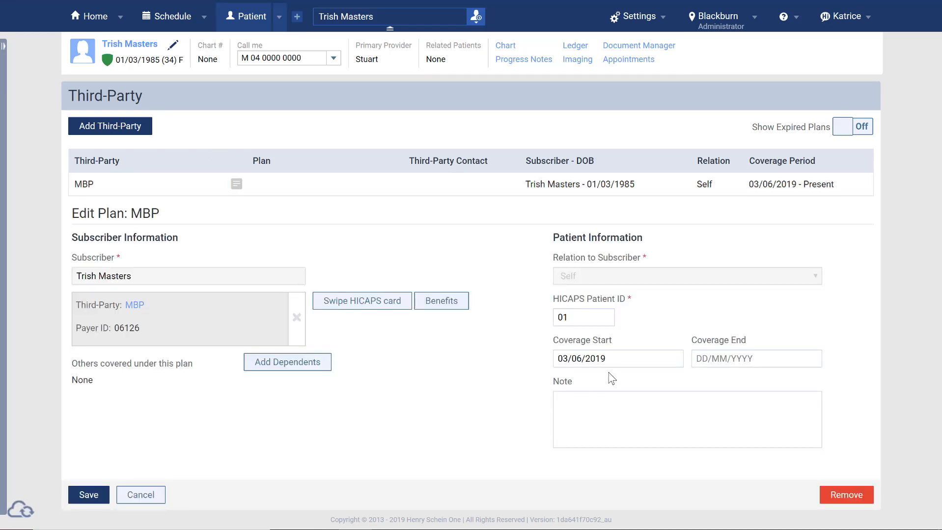
triple_click(587, 359)
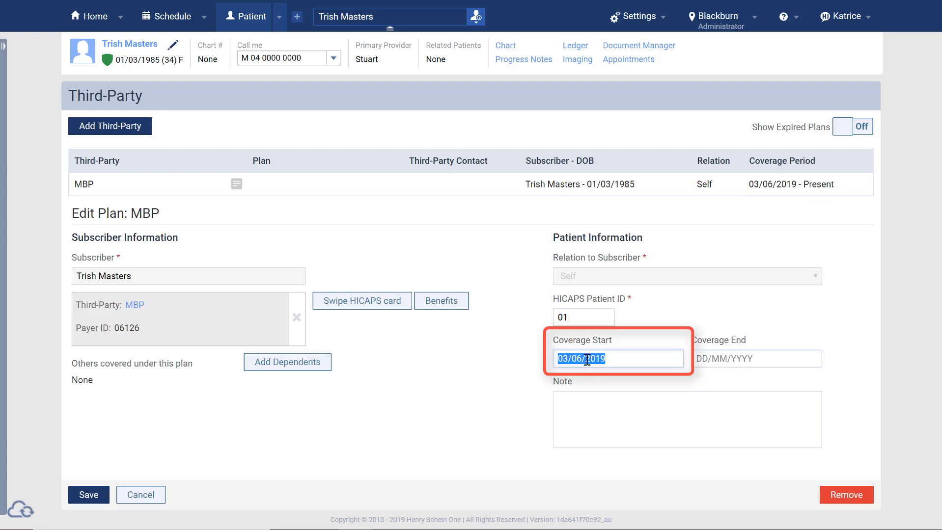
type("30/")
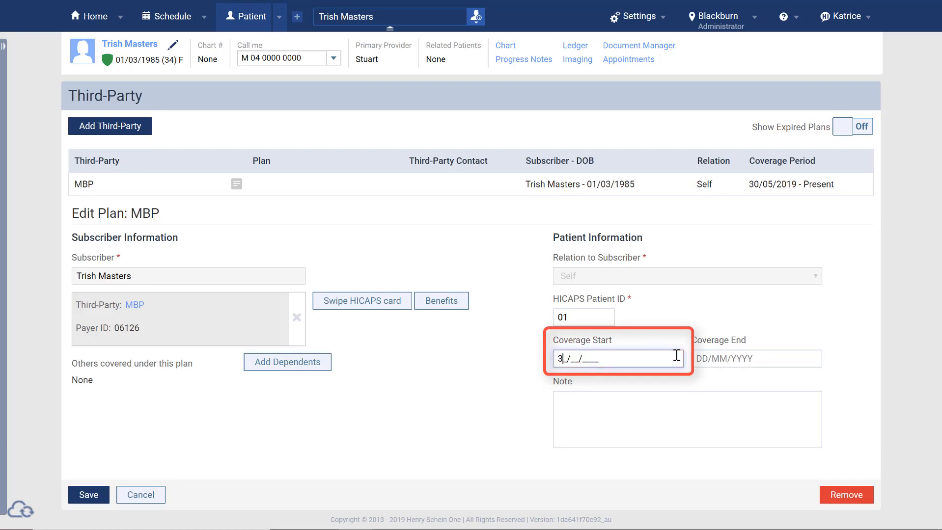
type("0")
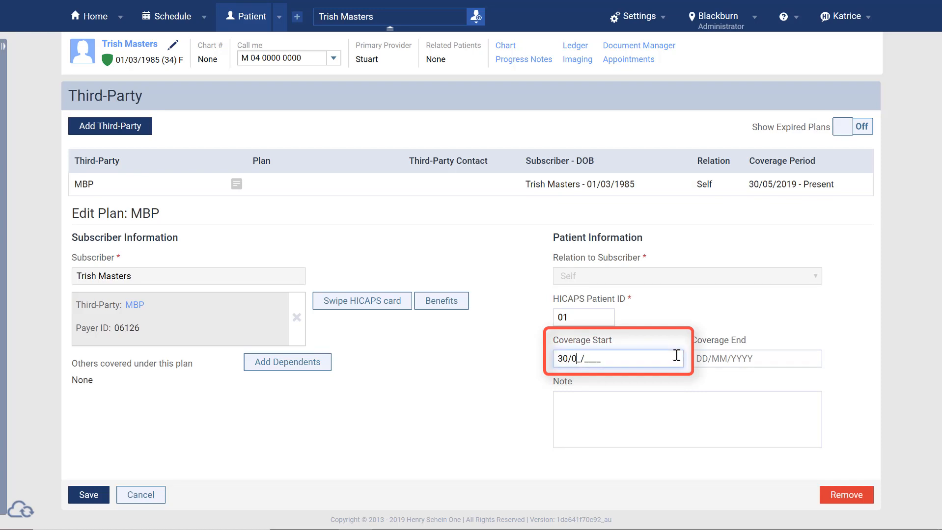
type("5/2019")
left_click(98, 495)
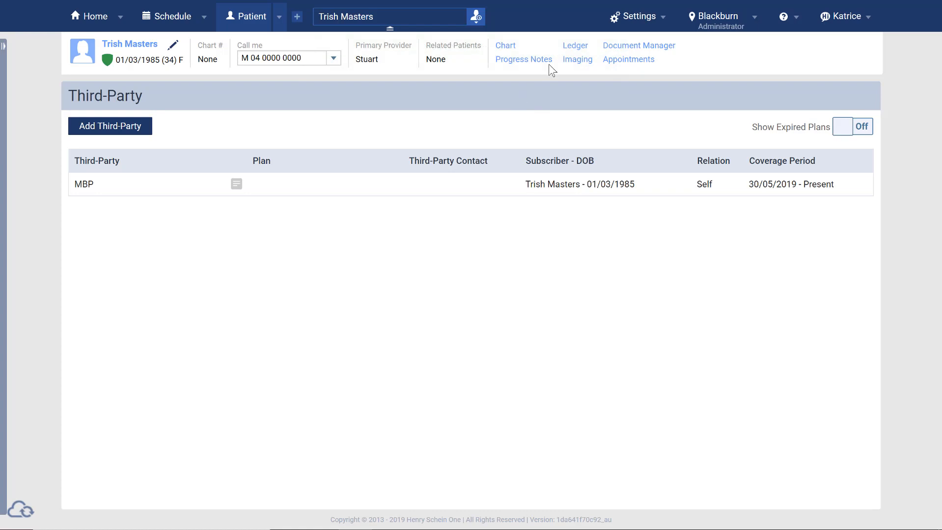
Create a claim for procedures 014, 115 and 121 through the ledger's Patient Walkout and close the walkout
left_click(575, 45)
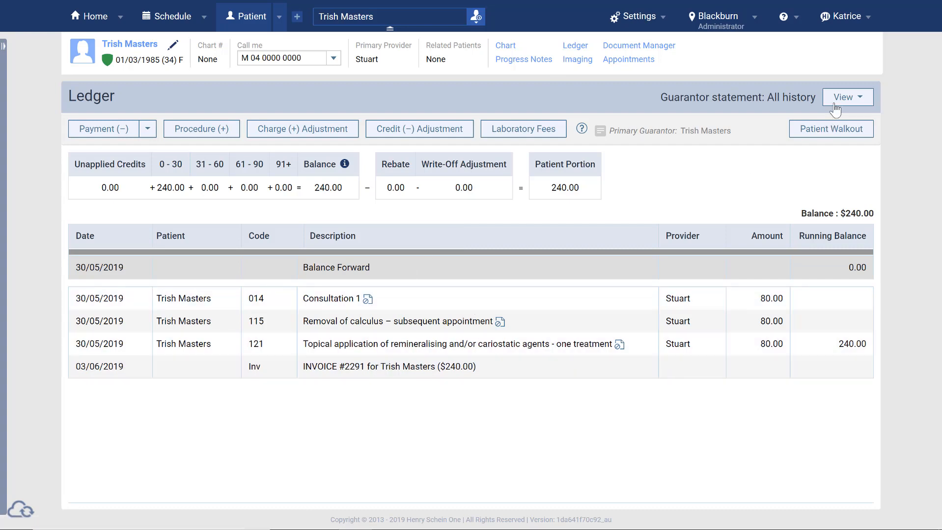
left_click(821, 136)
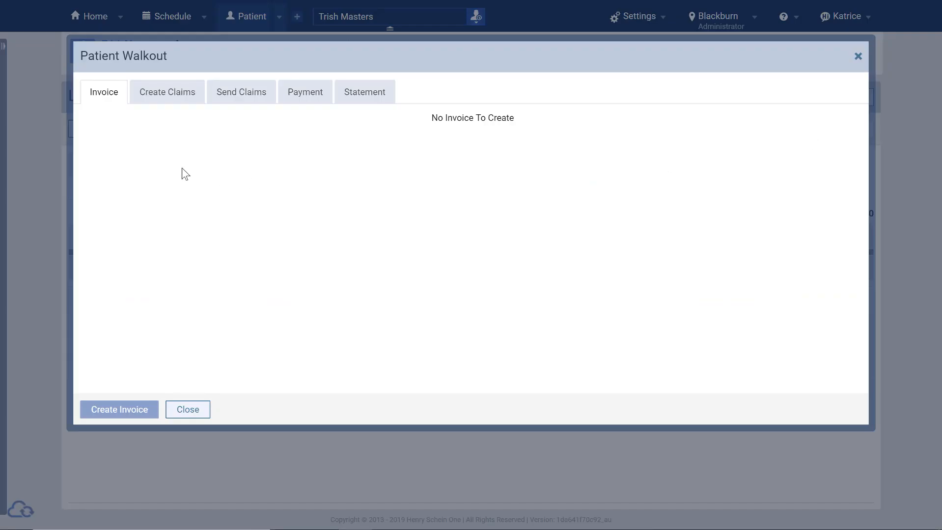
left_click(188, 94)
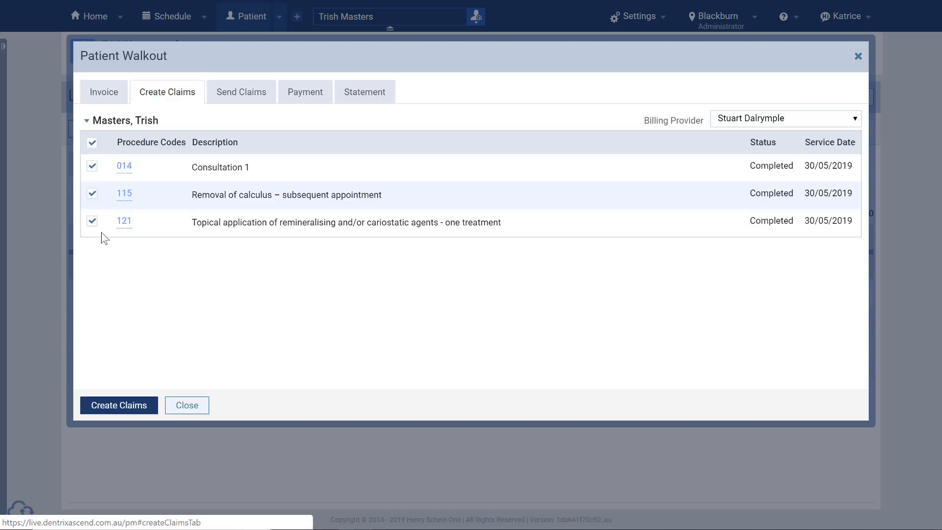
left_click(128, 407)
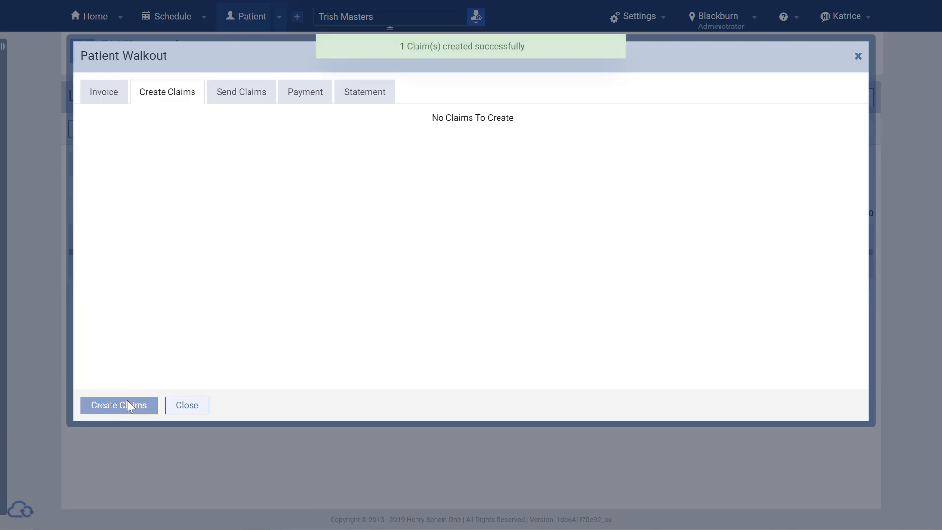
left_click(180, 410)
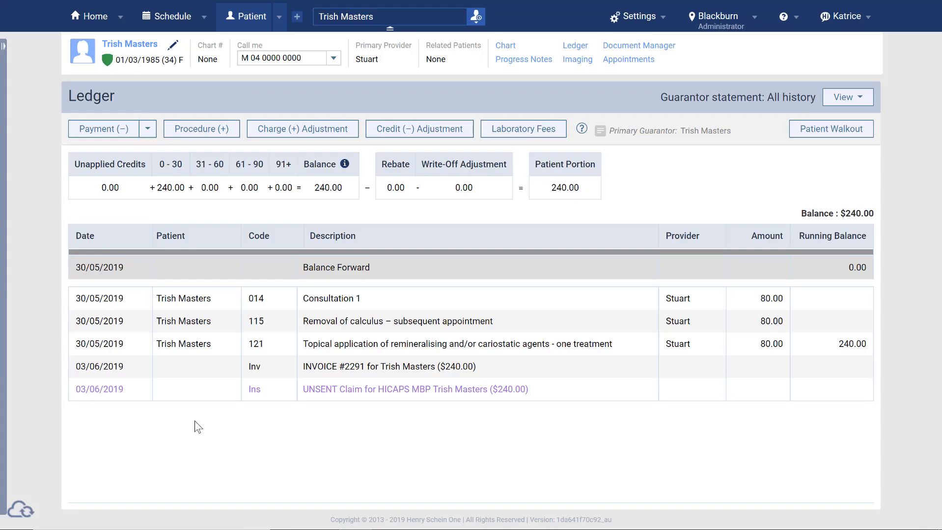
Set up a 100.00 payment dated 30/05/2019 as a manual Eclaim Payment – Electronic for the 03/06/2019 HICAPS claim
left_click(103, 129)
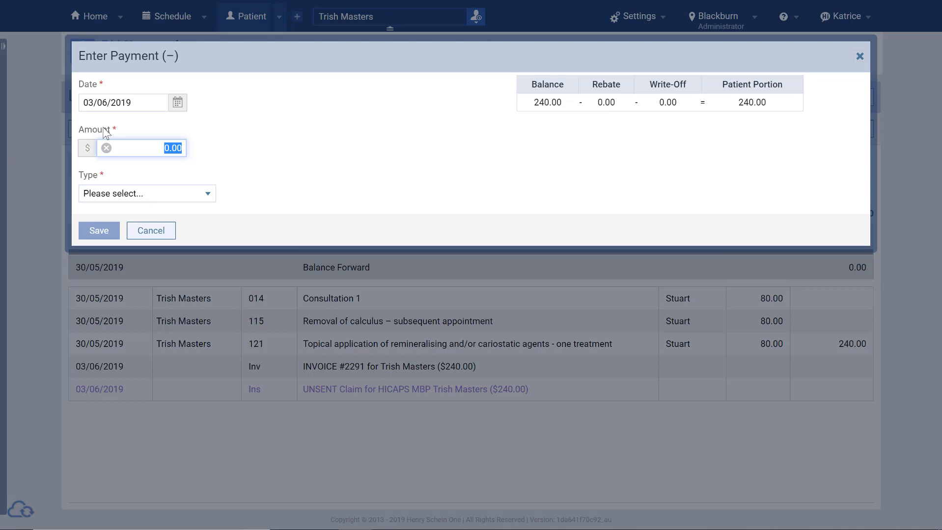
type("100")
left_click(95, 102)
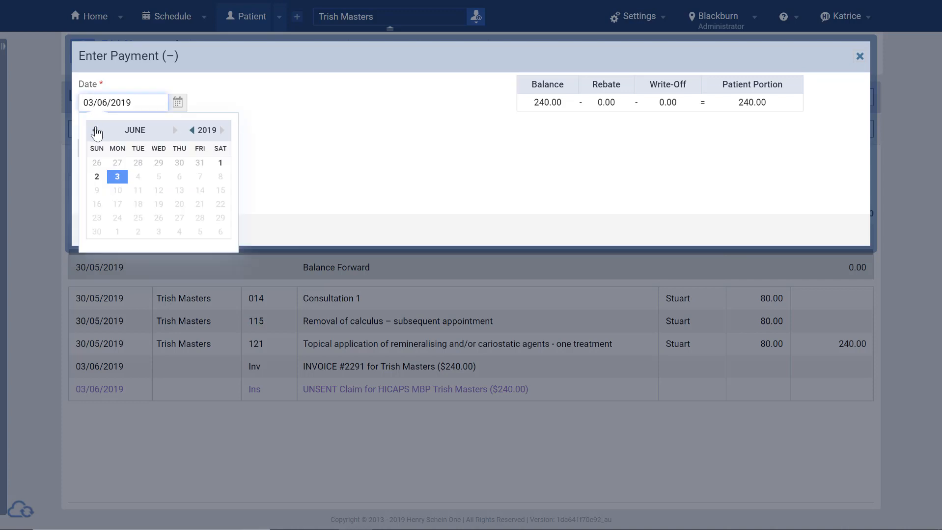
left_click(94, 130)
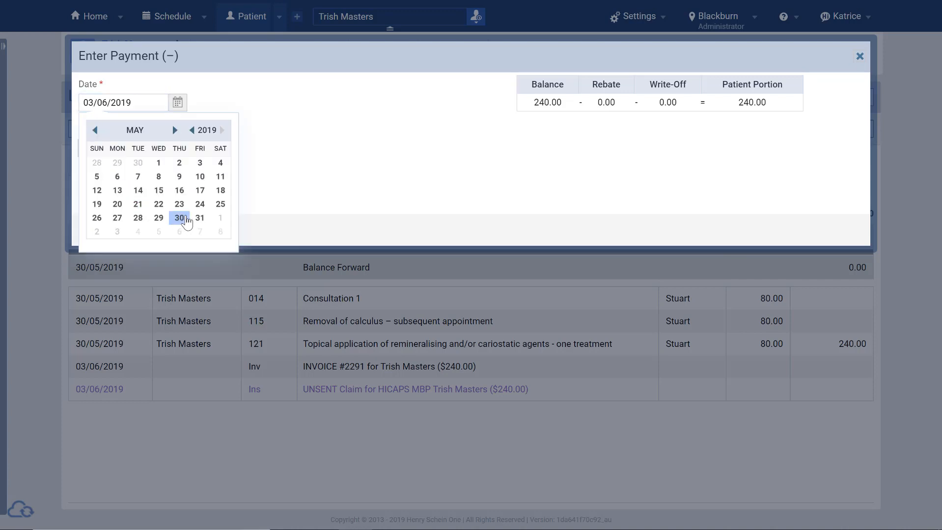
left_click(180, 217)
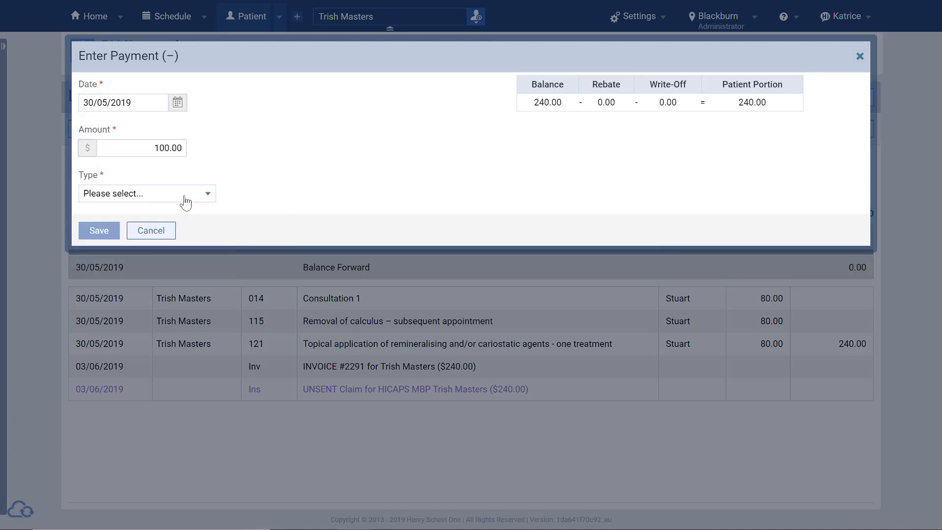
left_click(186, 196)
left_click(177, 248)
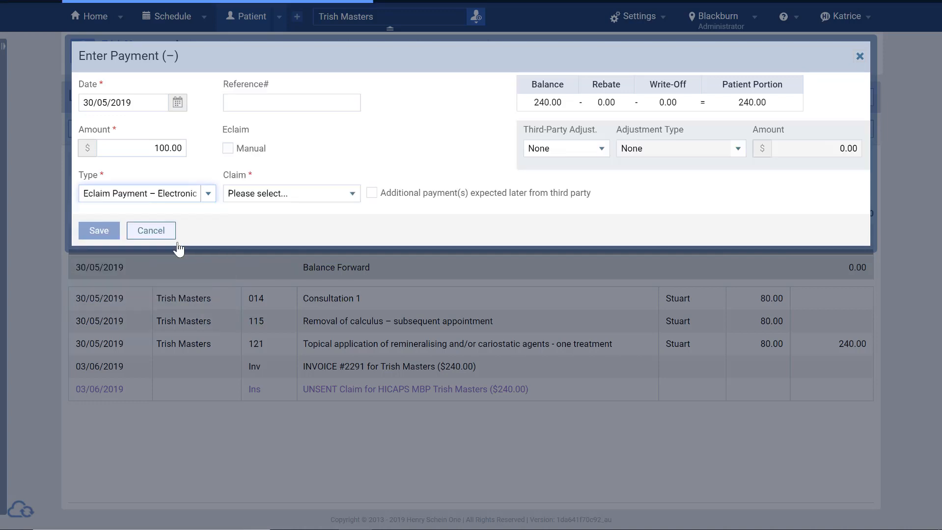
left_click(228, 148)
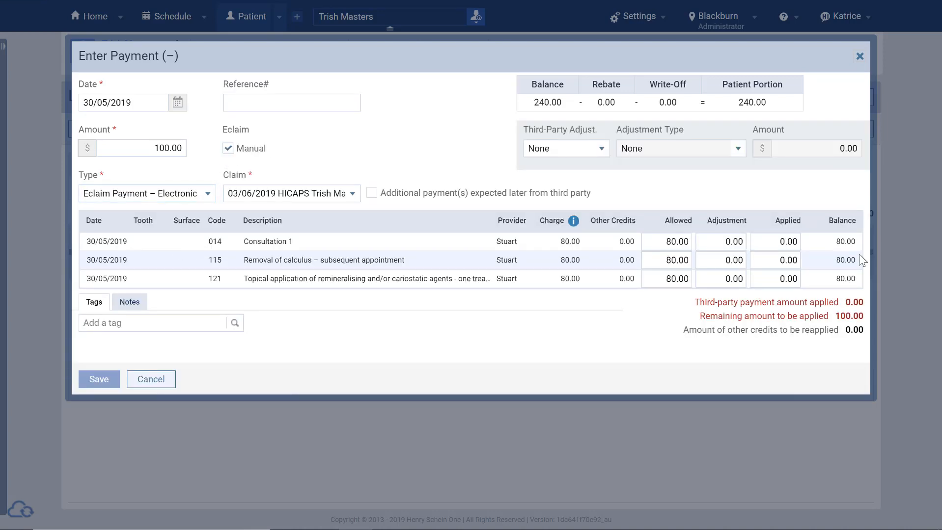
Apply 25.00 of the payment to procedure 014, 50.00 to 115 and 25.00 to 121, and save it
left_click(788, 241)
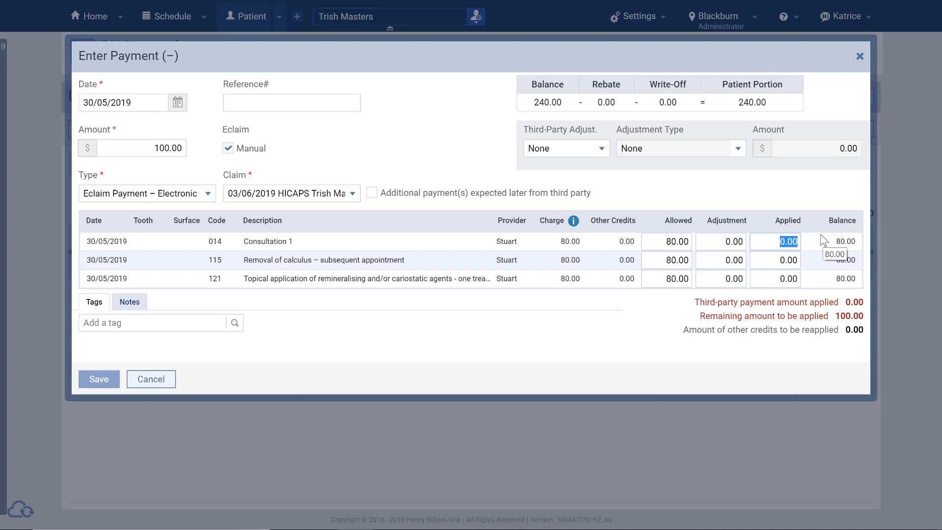
type("25")
left_click(781, 259)
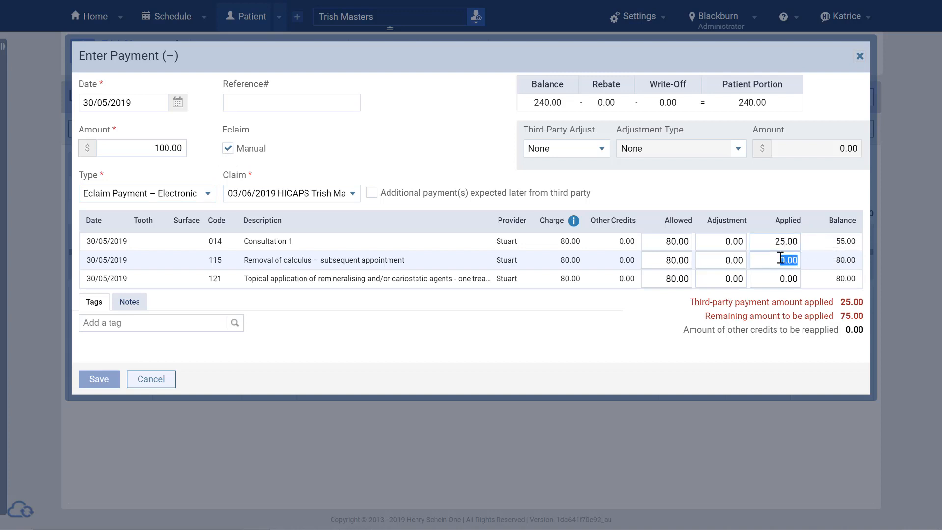
type("50")
left_click(775, 277)
type("5")
left_click(657, 351)
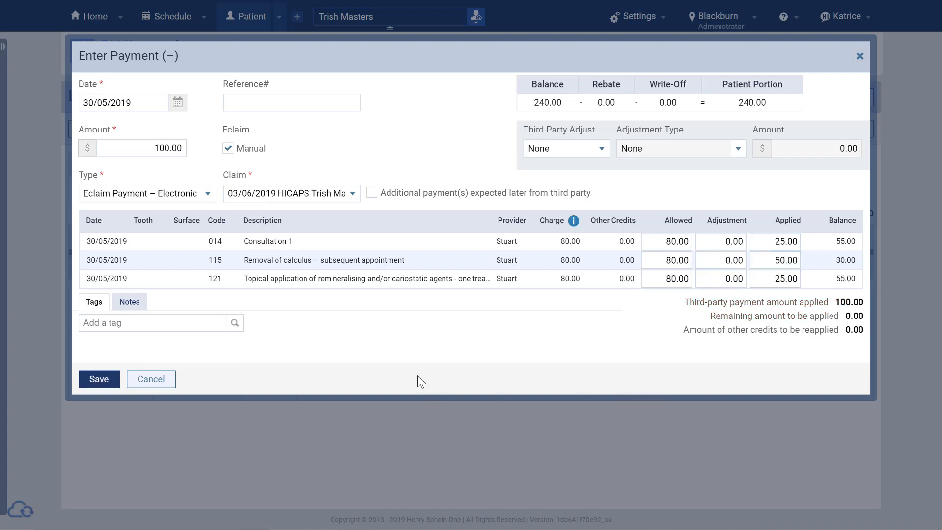
left_click(105, 380)
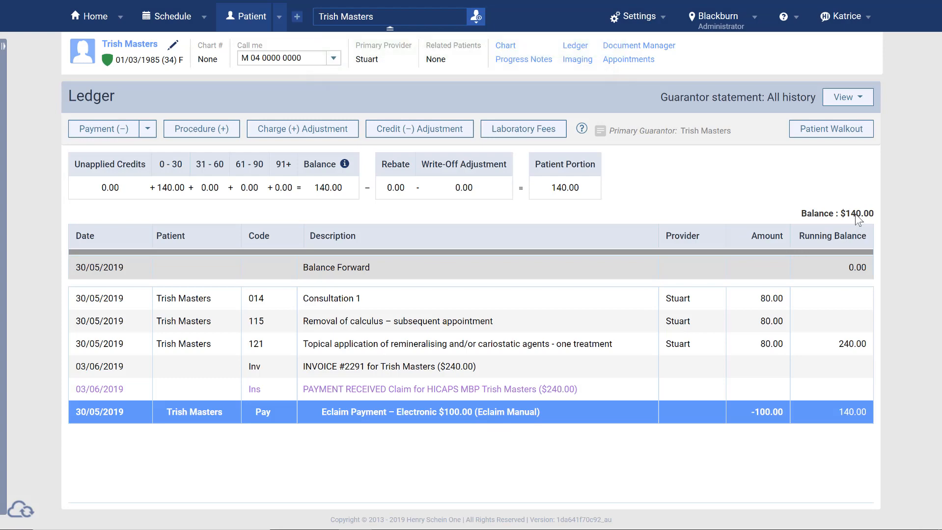
Enter a new ledger payment of 140.00 dated 30/05/2019 with the type Cash Payment
left_click(95, 130)
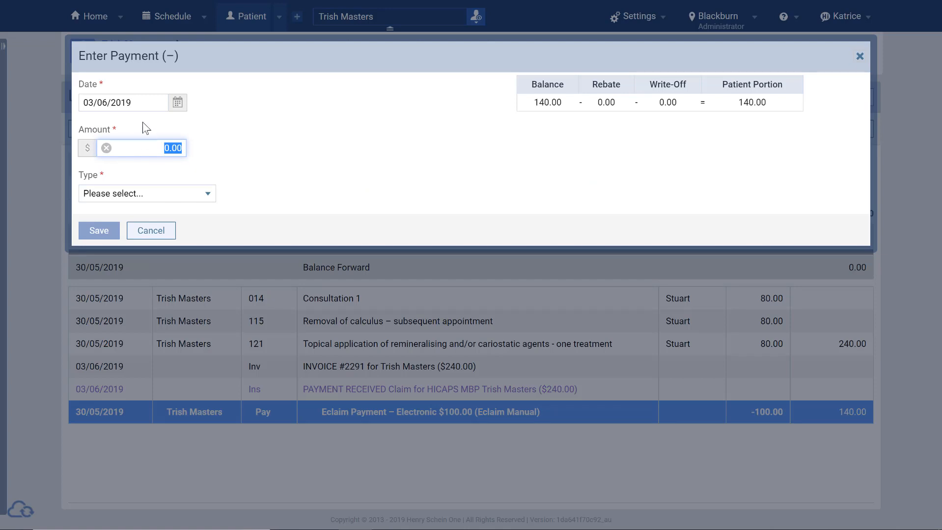
left_click(131, 105)
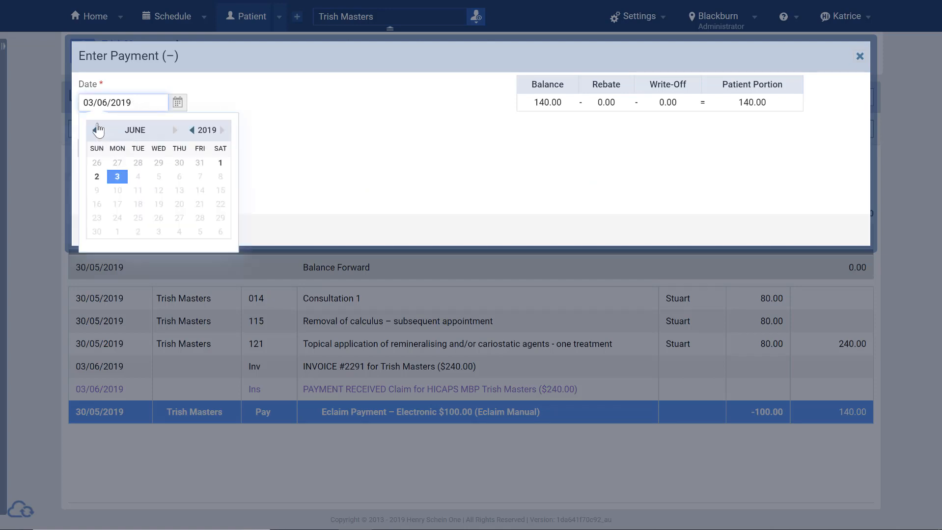
left_click(95, 130)
left_click(179, 218)
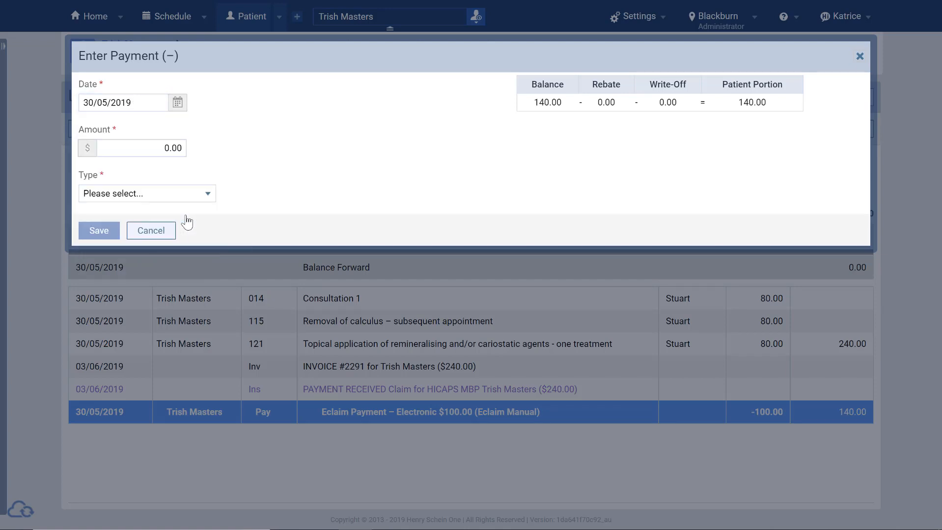
left_click(143, 156)
type("1")
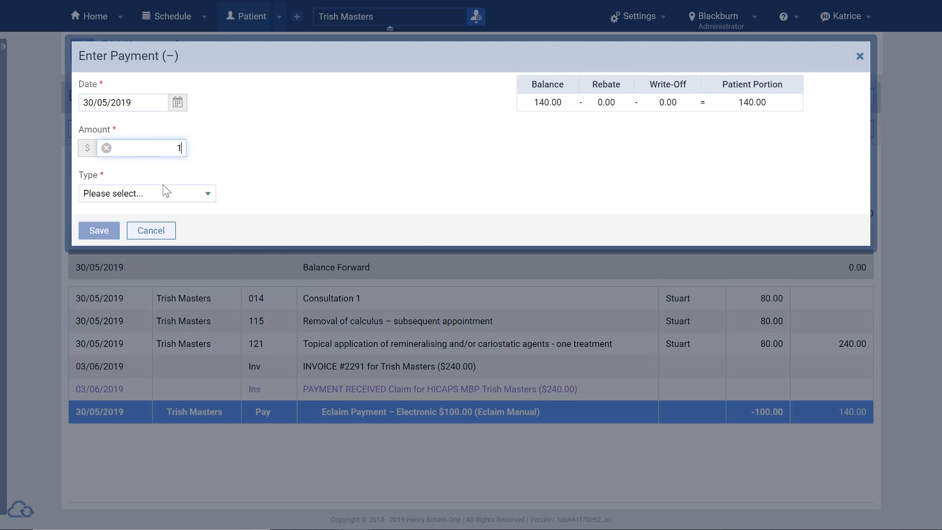
type("40")
left_click(236, 209)
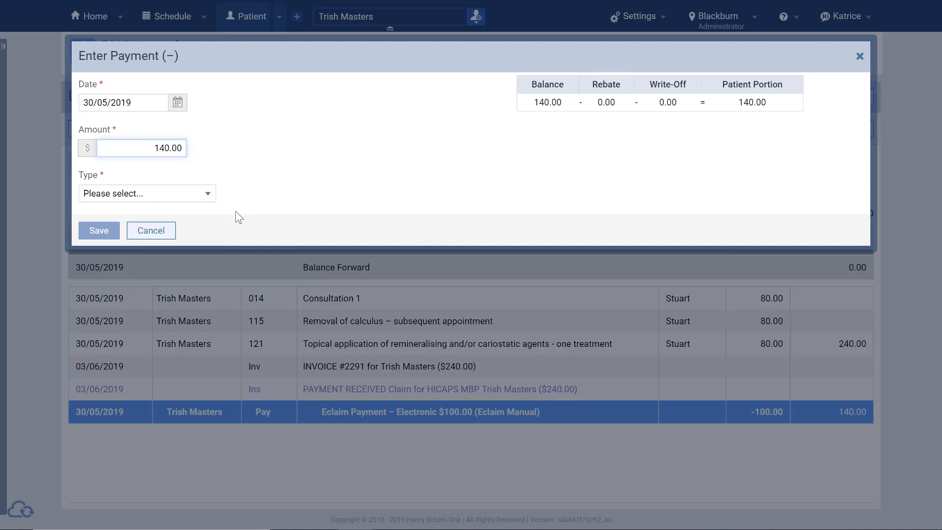
left_click(205, 194)
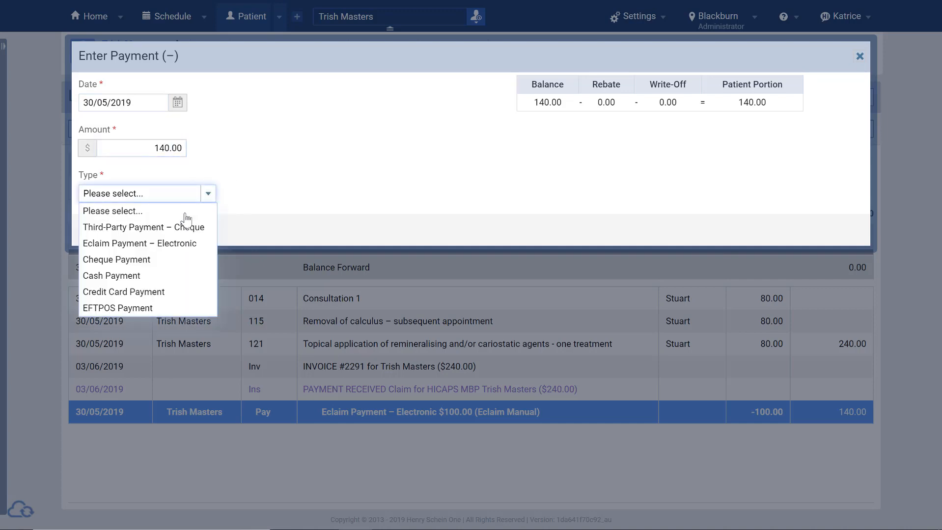
left_click(142, 277)
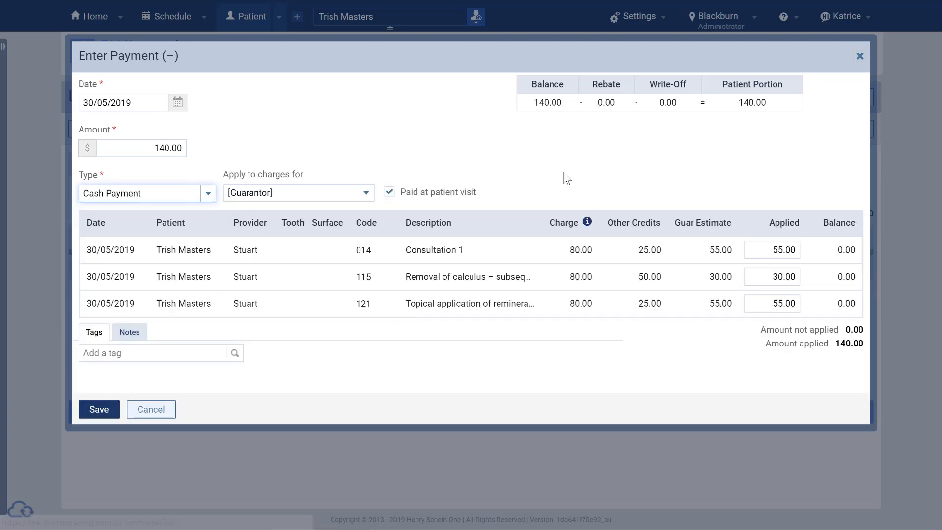